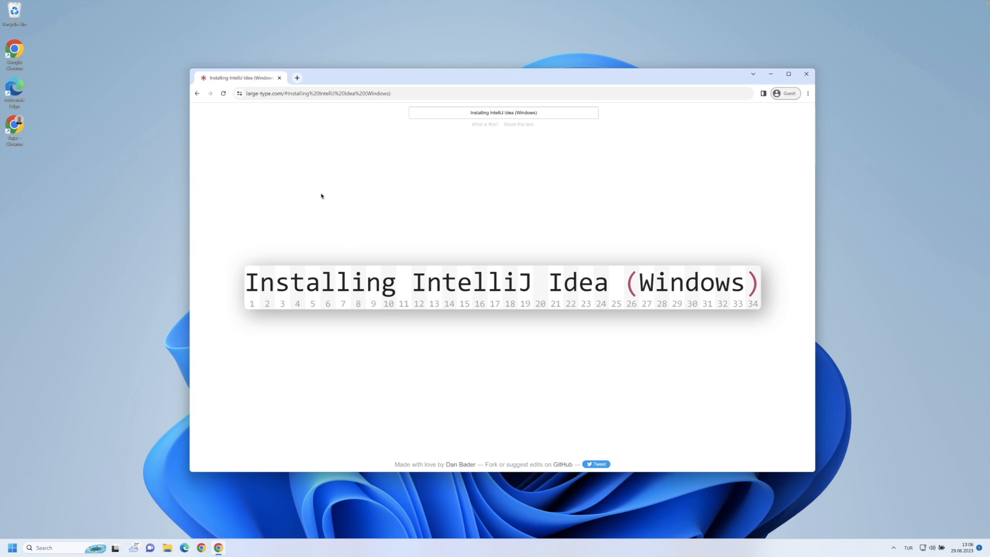
- Search the web for "Intellij Idea" in a new tab and open the JetBrains Download page from the results
{"action": "left_click", "coordinate": [297, 78]}
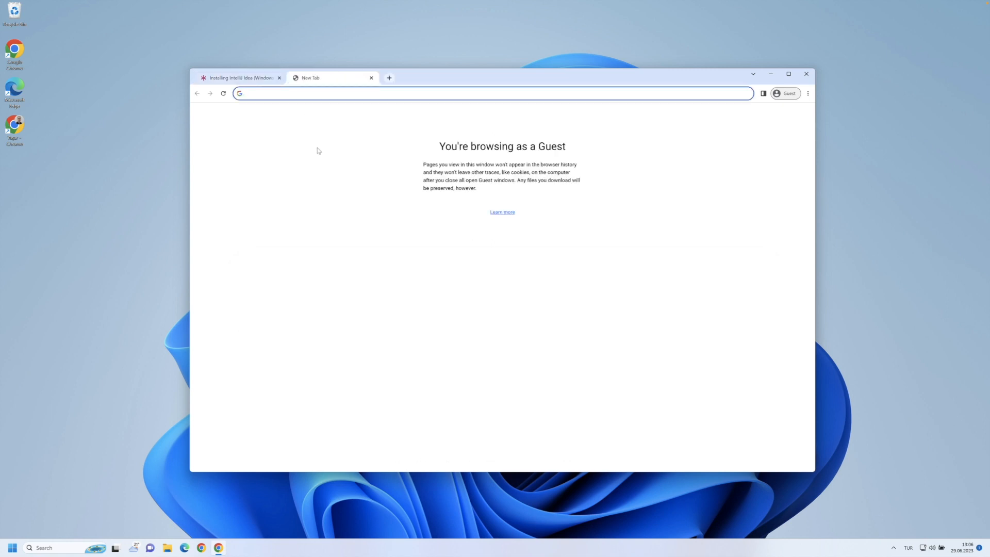
{"action": "type", "text": "I"}
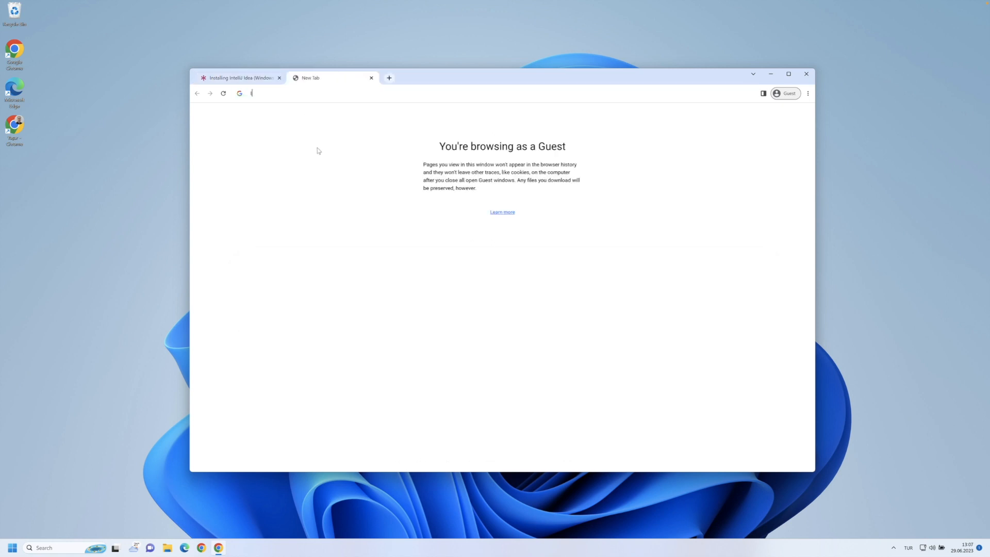
{"action": "type", "text": "ntelli"}
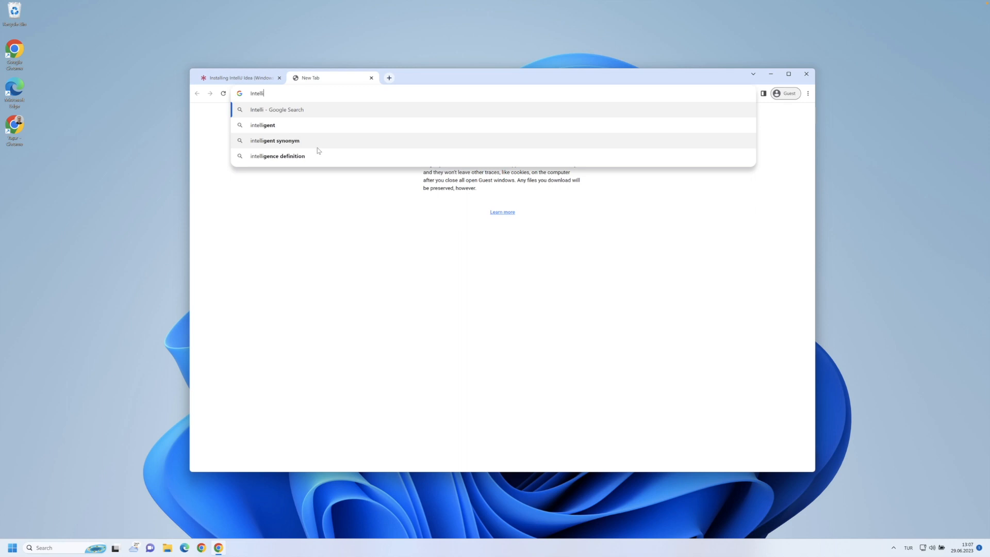
{"action": "type", "text": "j Idea"}
{"action": "key", "text": "Return"}
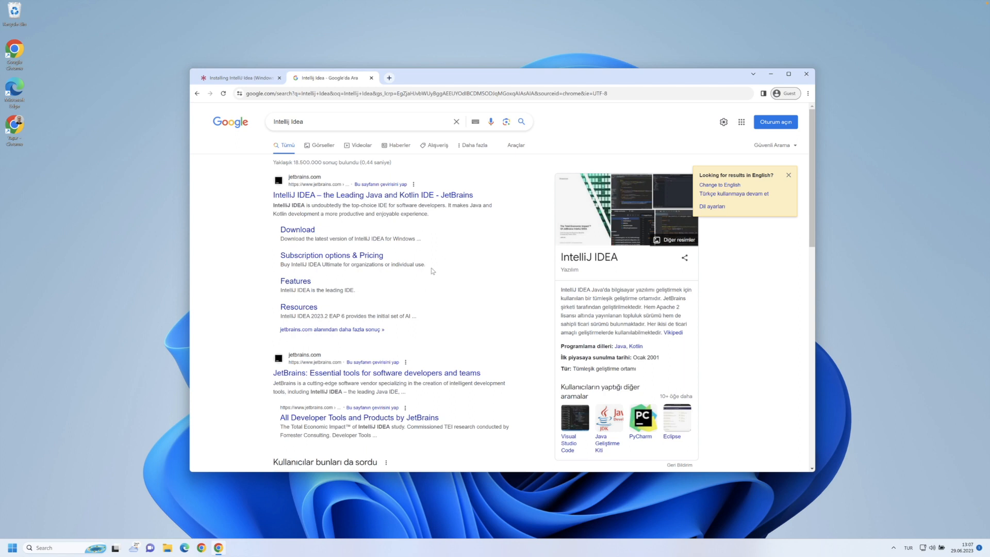
{"action": "left_click", "coordinate": [301, 232]}
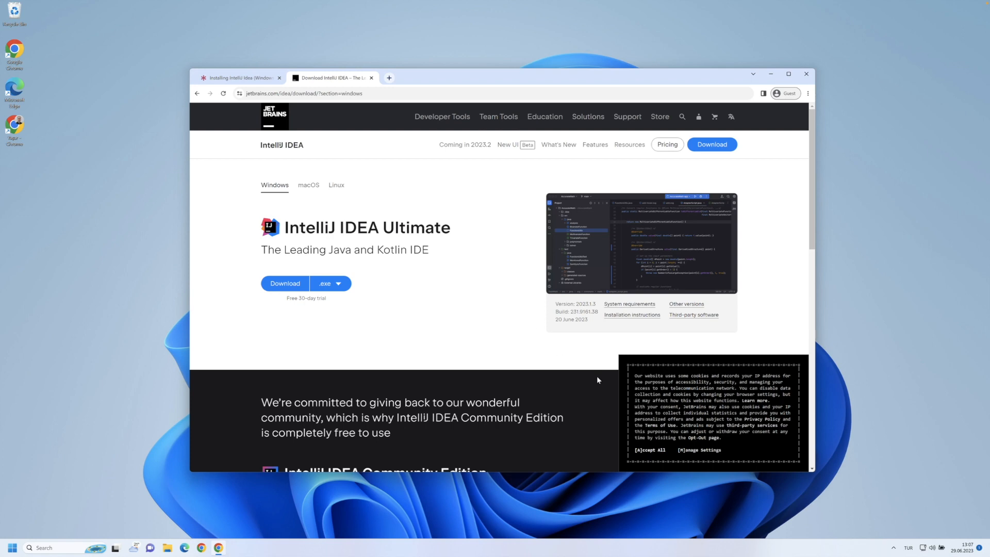
- Accept all cookies and download IntelliJ IDEA Community Edition for Windows as an .exe installer
{"action": "left_click", "coordinate": [642, 451]}
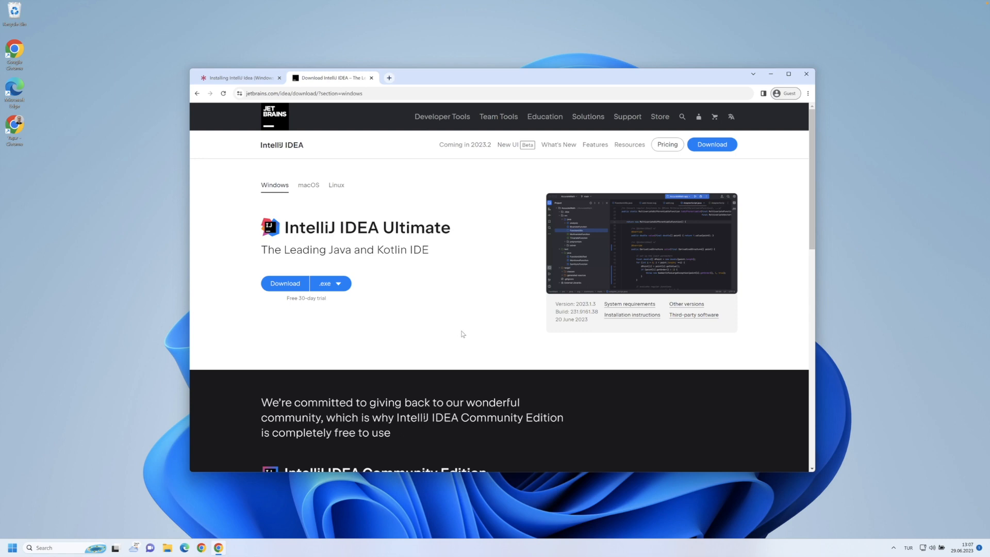
{"action": "scroll", "coordinate": [463, 334], "scroll_direction": "down", "scroll_amount": 5}
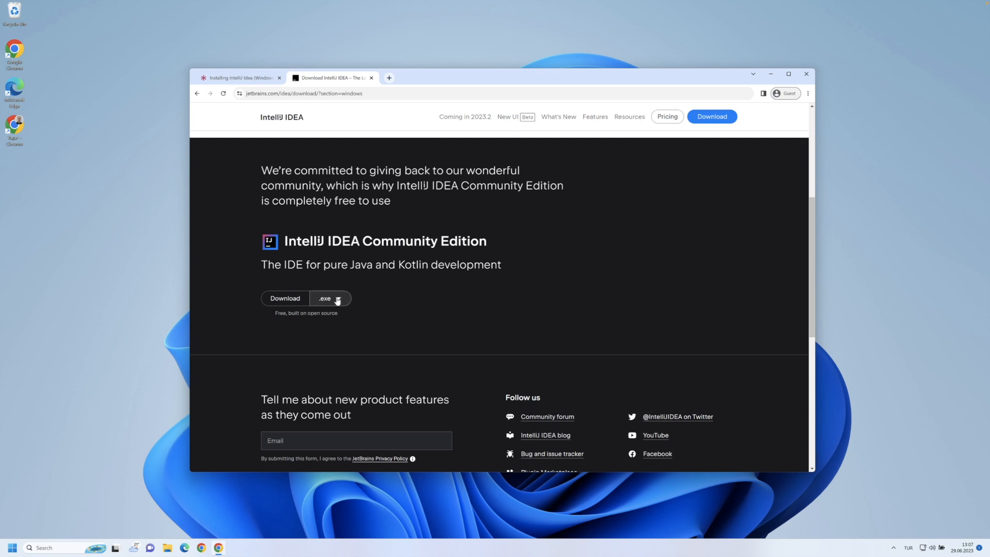
{"action": "left_click", "coordinate": [338, 299]}
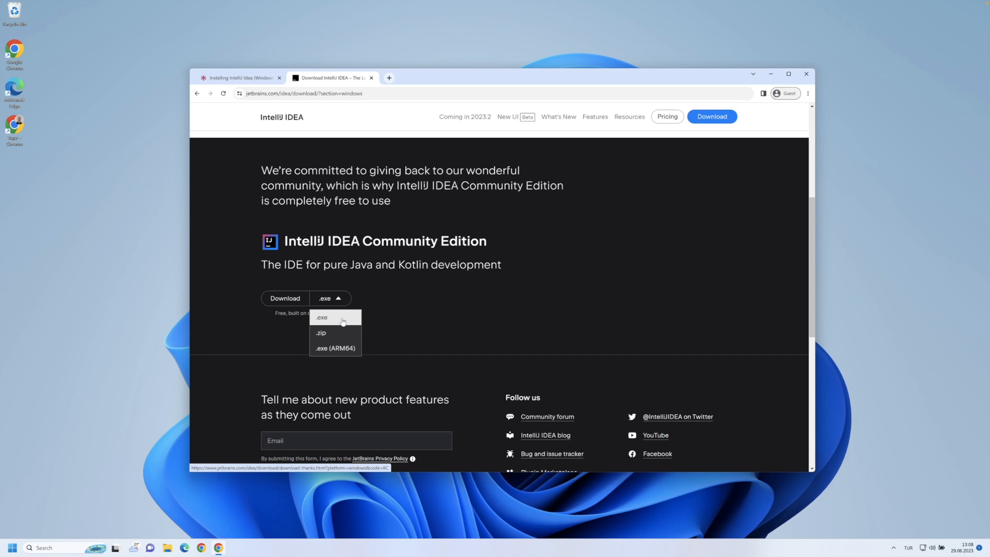
{"action": "left_click", "coordinate": [343, 319]}
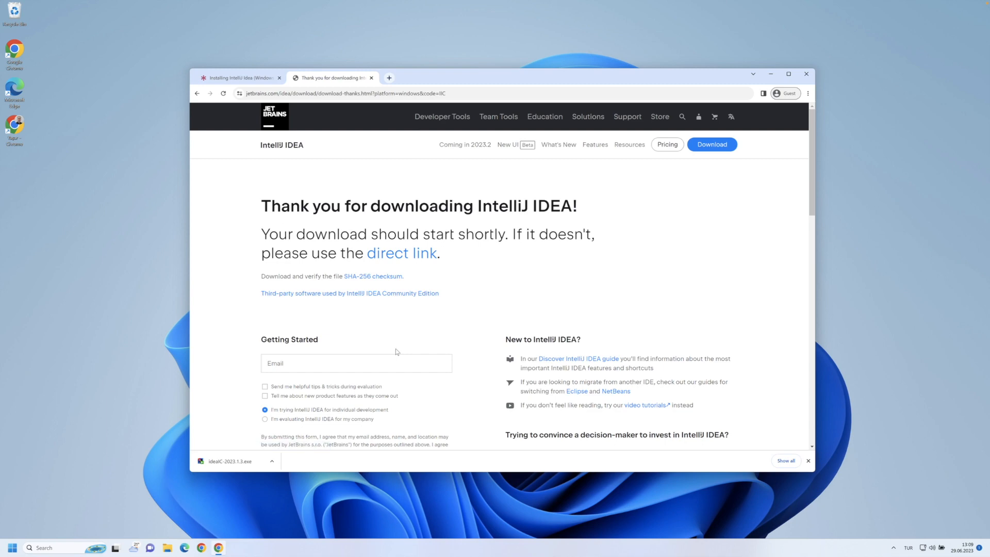
- Run the downloaded ideaIC-2023.1.3.exe installer and allow it to make changes to the device
{"action": "scroll", "coordinate": [477, 385], "scroll_direction": "down", "scroll_amount": 2}
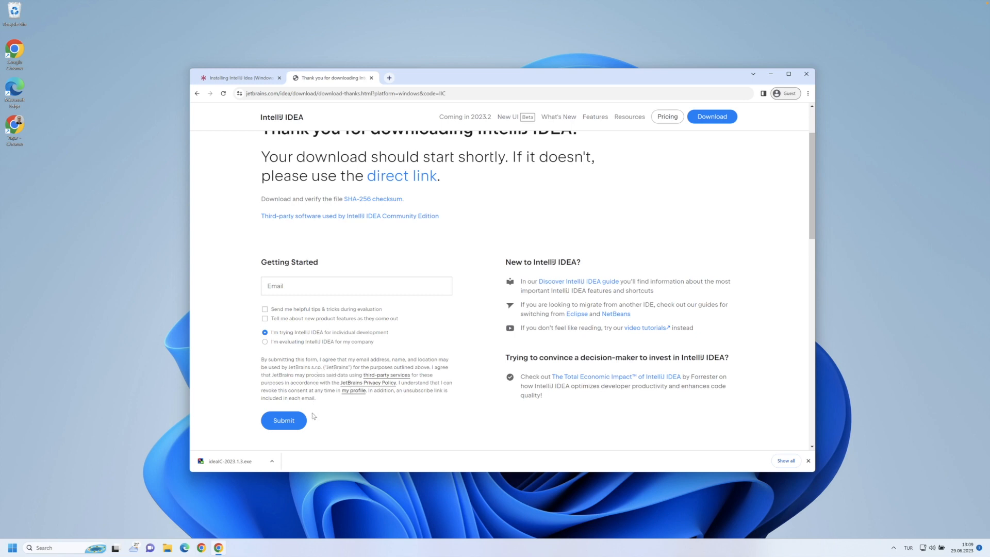
{"action": "left_click", "coordinate": [242, 462]}
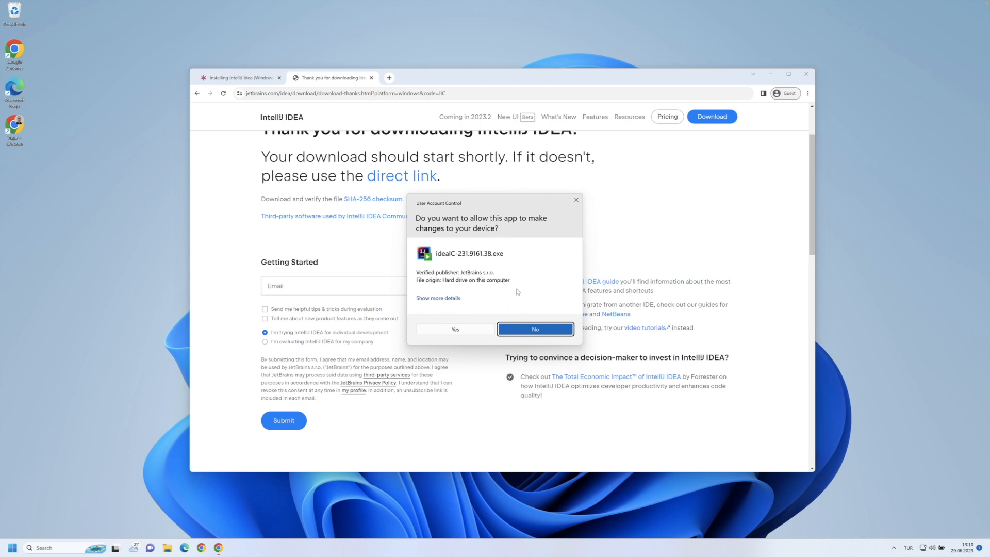
{"action": "left_click", "coordinate": [456, 329]}
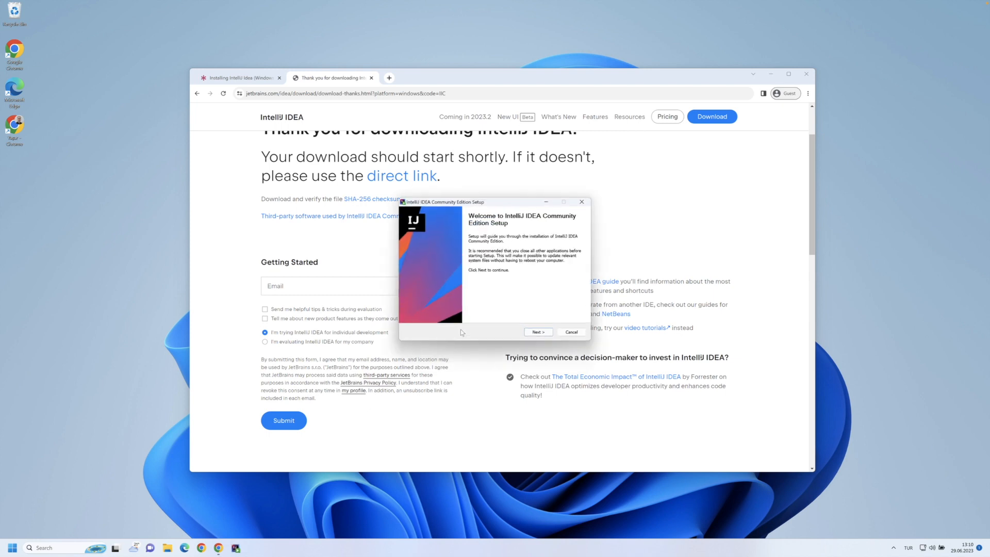
- Install IntelliJ IDEA Community Edition in the default location with a desktop shortcut, the .java association and the JetBrains Start Menu folder
{"action": "left_click", "coordinate": [538, 333]}
{"action": "left_click", "coordinate": [538, 332]}
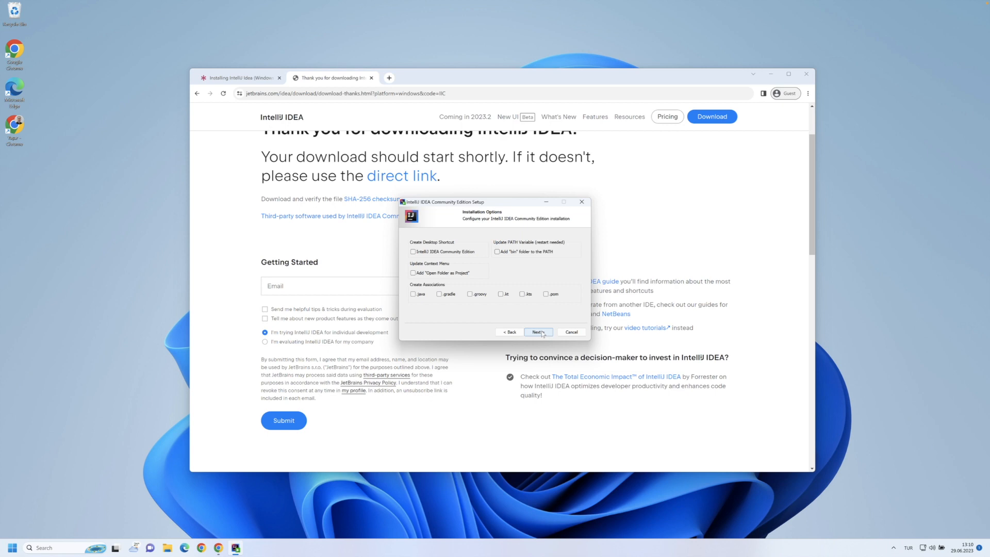
{"action": "left_click", "coordinate": [414, 252]}
{"action": "left_click", "coordinate": [414, 294]}
{"action": "left_click", "coordinate": [539, 333]}
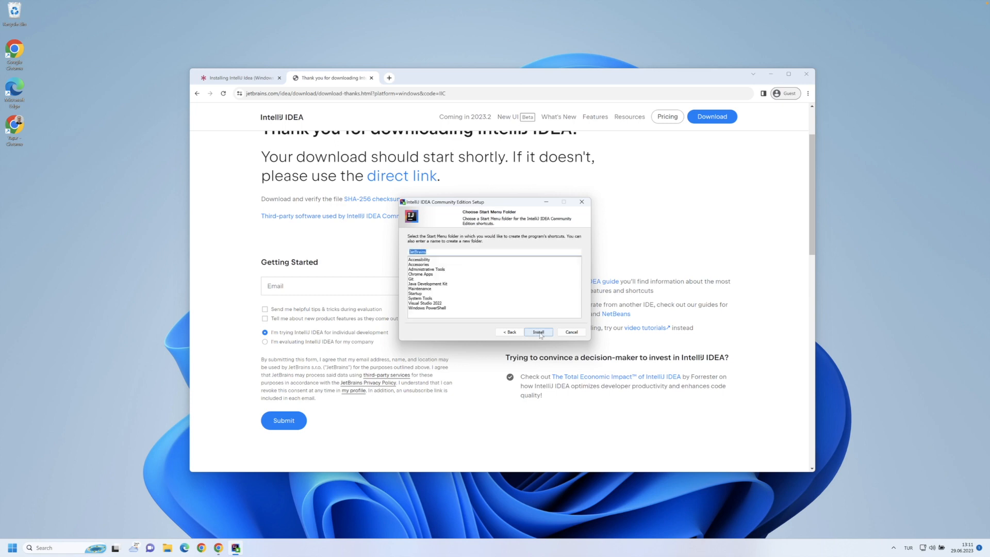
{"action": "left_click", "coordinate": [539, 332]}
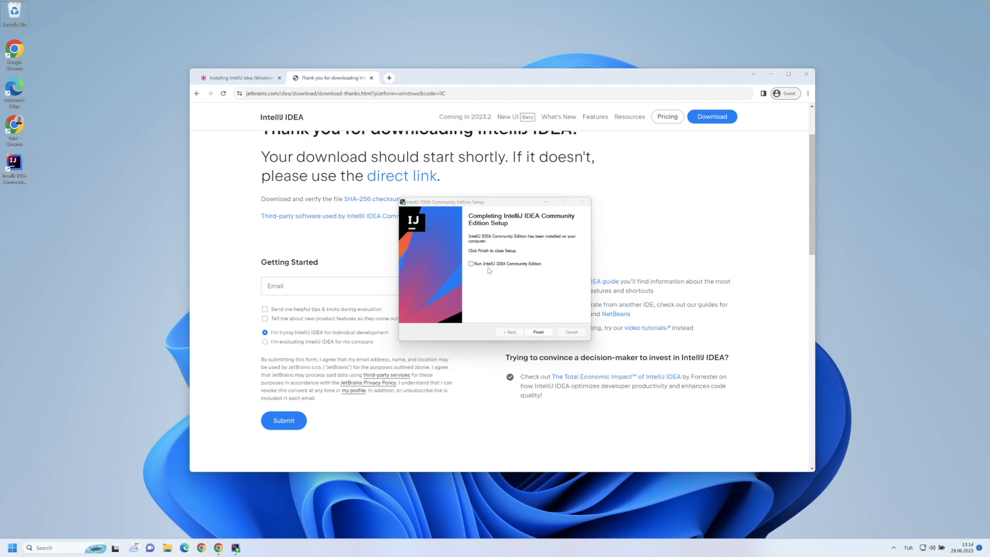
- Finish the setup with Run IntelliJ IDEA Community Edition enabled, and launch it without importing settings
{"action": "left_click", "coordinate": [485, 265]}
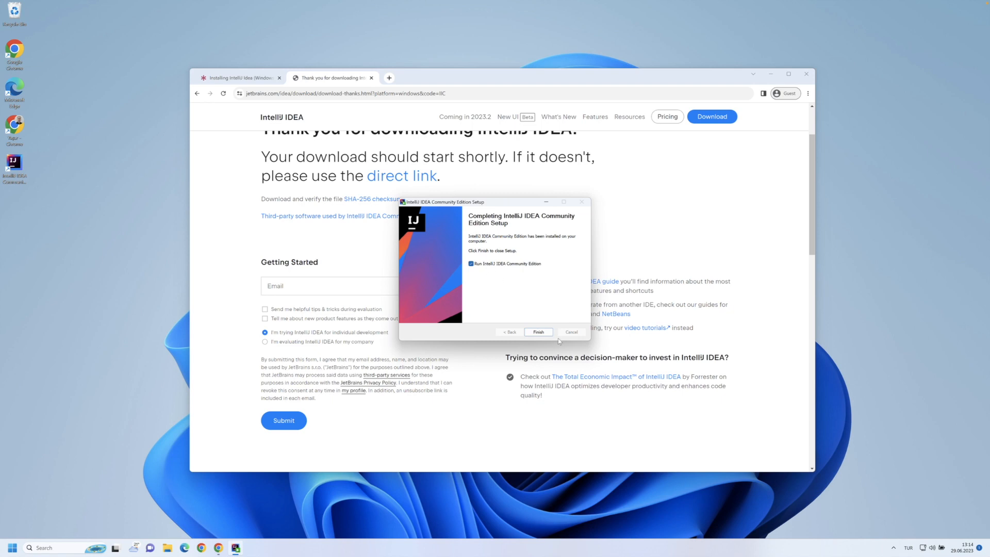
{"action": "left_click", "coordinate": [538, 333]}
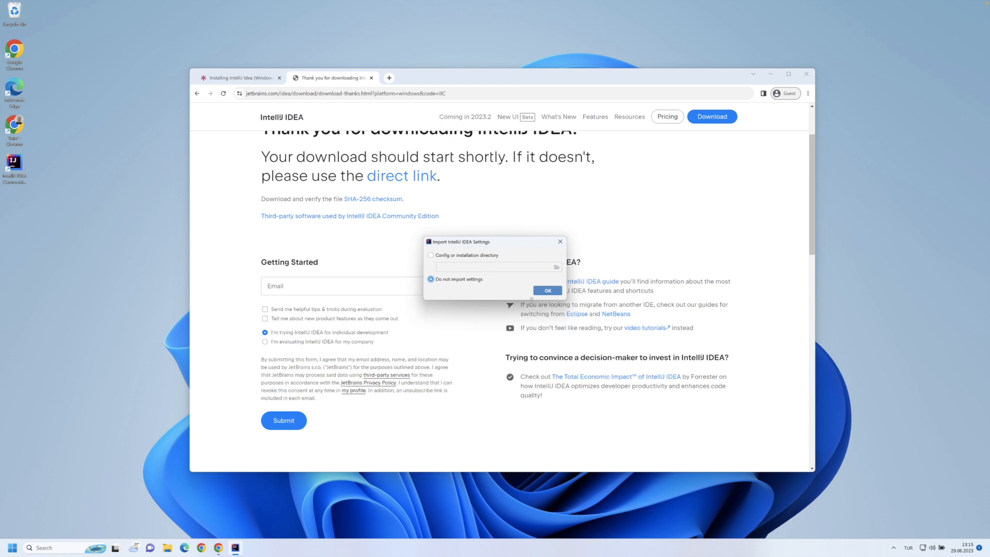
{"action": "left_click", "coordinate": [548, 291]}
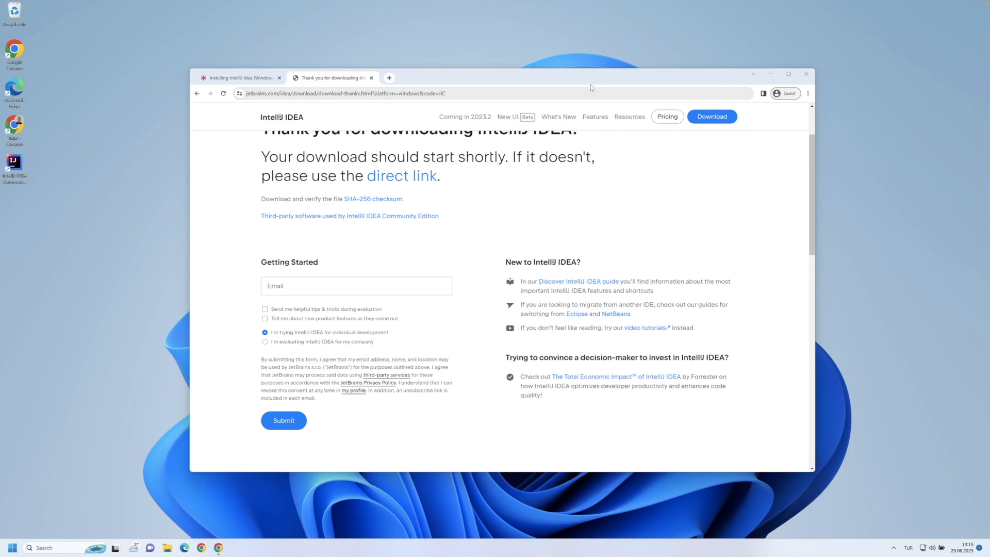
- Minimise the browser and start a new project from the IntelliJ IDEA welcome window
{"action": "left_click", "coordinate": [772, 75]}
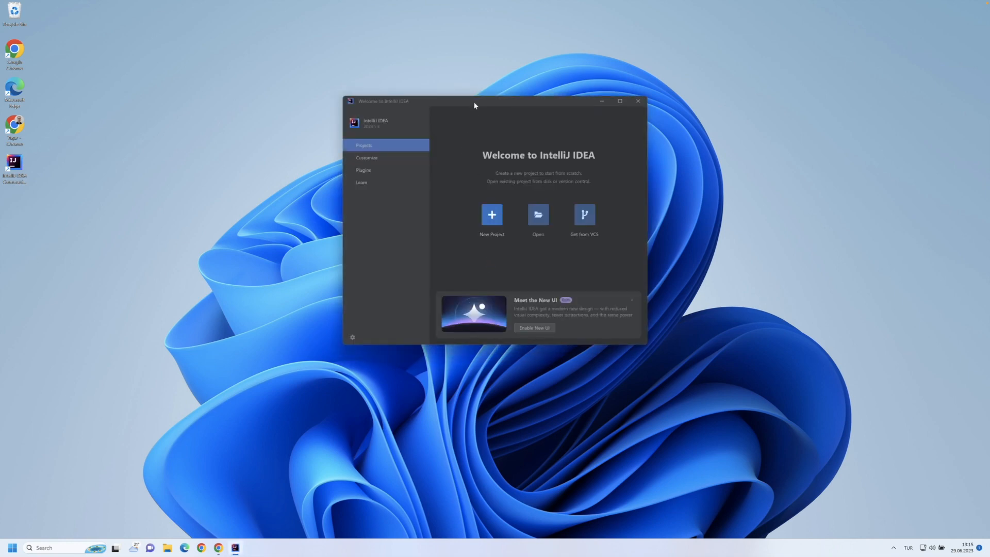
{"action": "left_click_drag", "start_coordinate": [474, 105], "coordinate": [470, 141]}
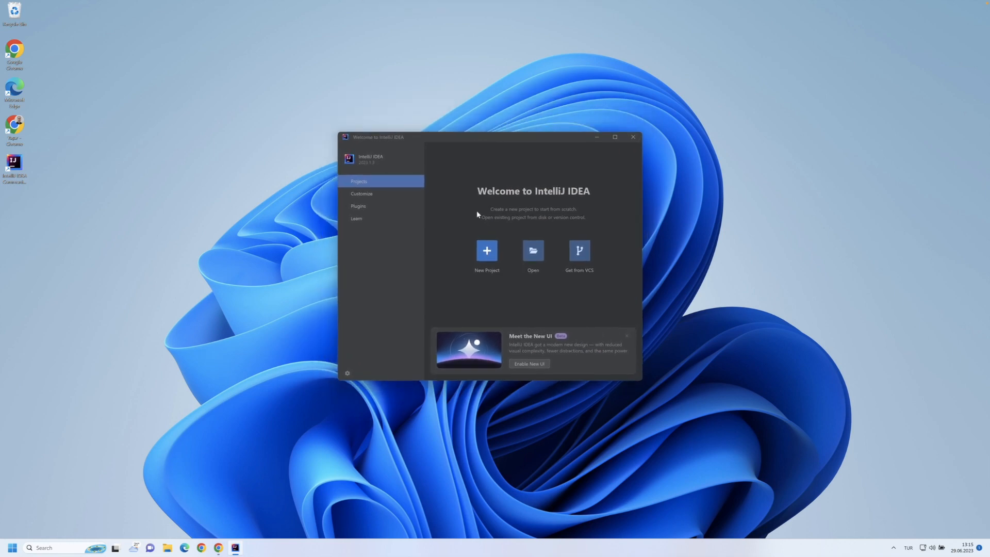
{"action": "left_click", "coordinate": [488, 253]}
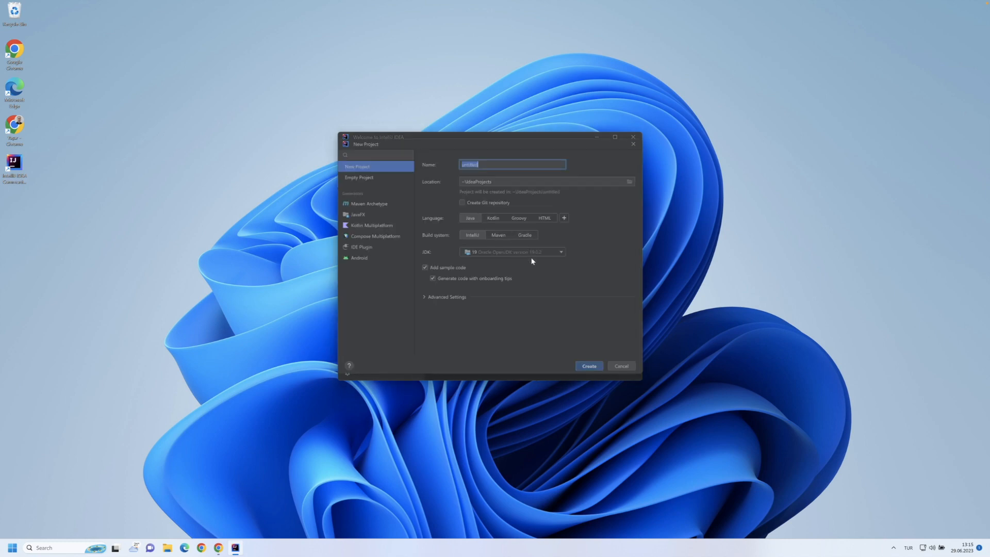
- Download JDK version 20 from Oracle OpenJDK to its default location for the new project
{"action": "left_click", "coordinate": [559, 251]}
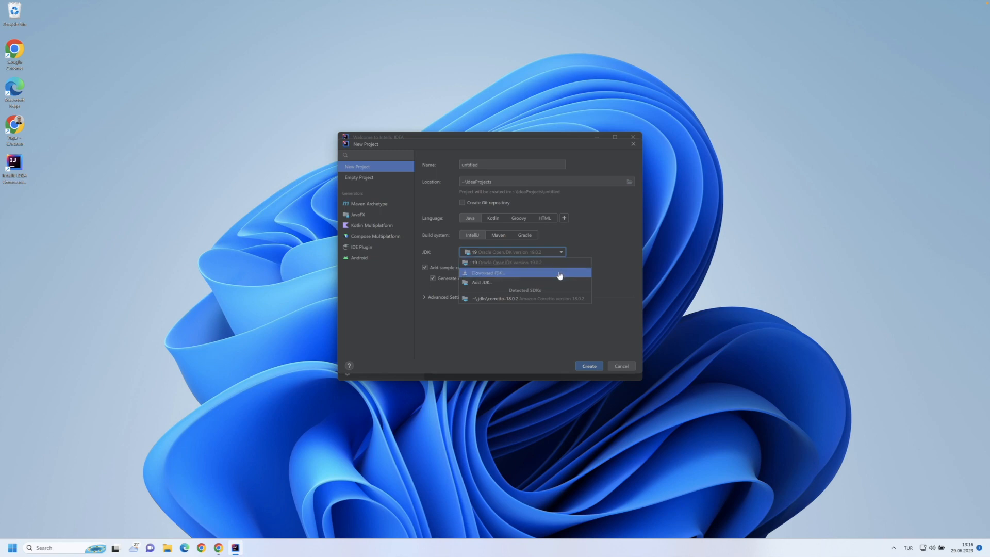
{"action": "left_click", "coordinate": [500, 276]}
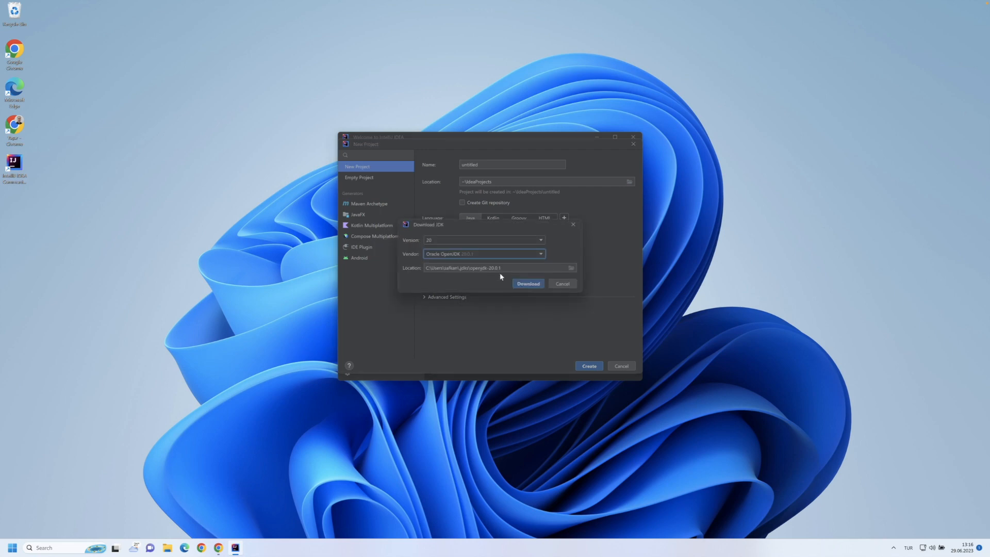
{"action": "left_click", "coordinate": [541, 240]}
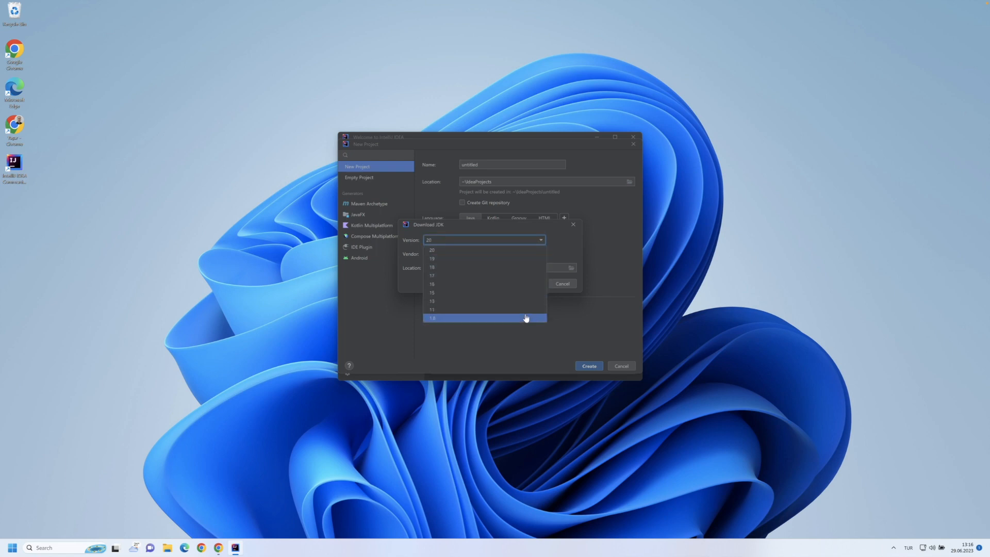
{"action": "left_click", "coordinate": [519, 251]}
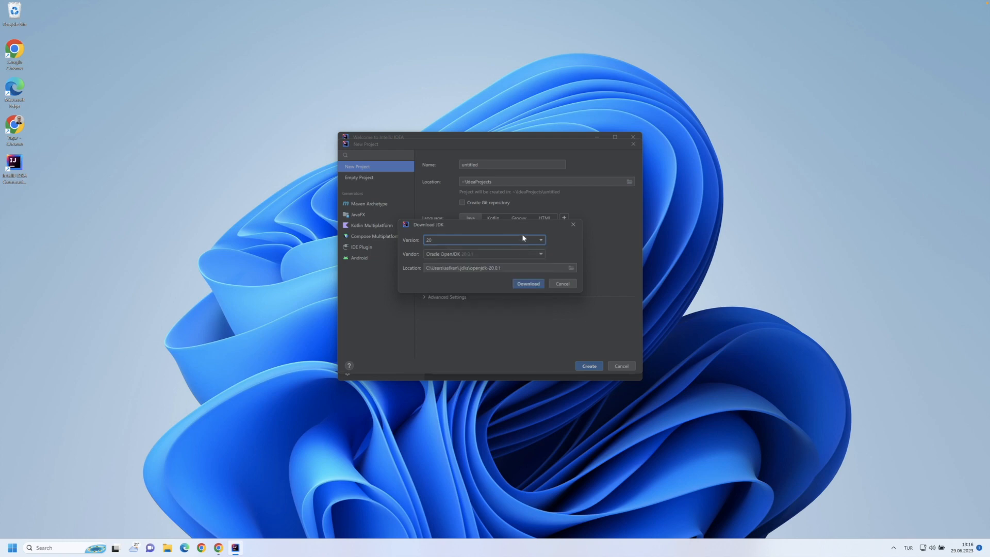
{"action": "left_click_drag", "start_coordinate": [519, 229], "coordinate": [525, 246]}
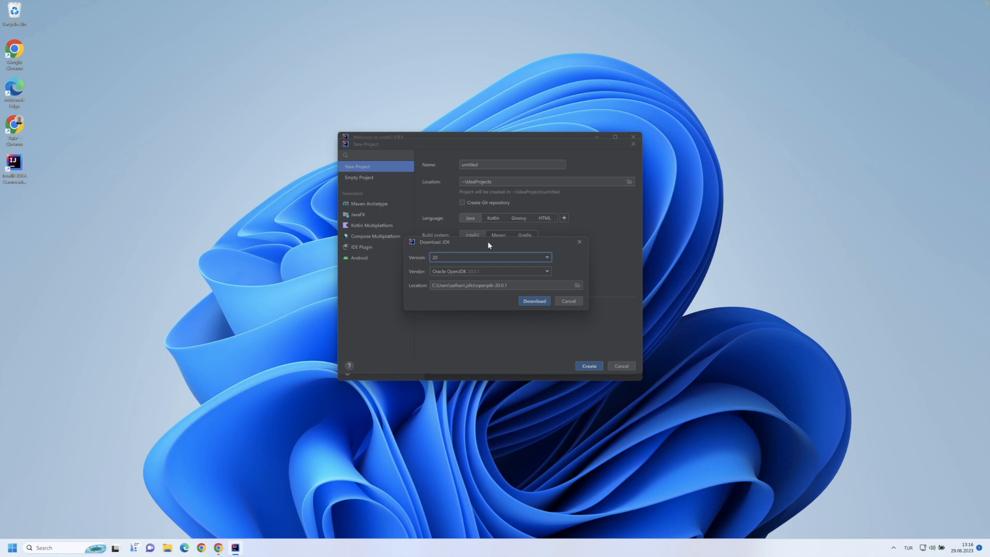
{"action": "left_click", "coordinate": [535, 302]}
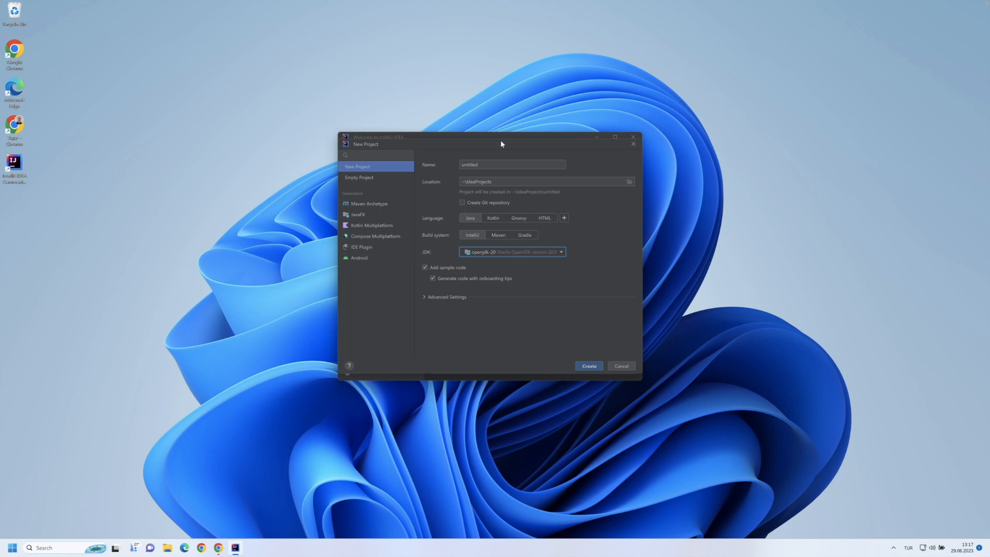
{"action": "left_click_drag", "start_coordinate": [500, 143], "coordinate": [499, 154]}
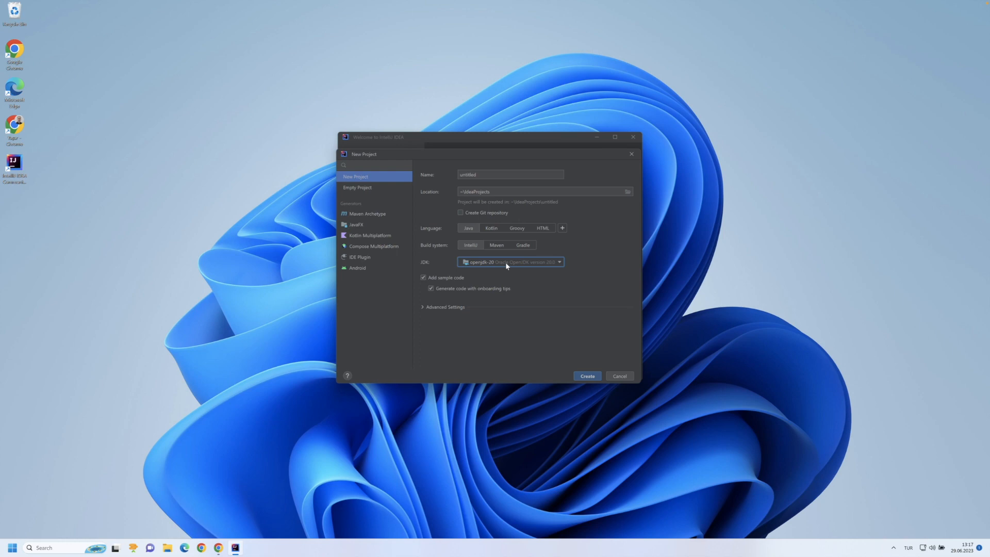
{"action": "left_click", "coordinate": [492, 230]}
{"action": "left_click", "coordinate": [469, 230]}
{"action": "left_click", "coordinate": [462, 192]}
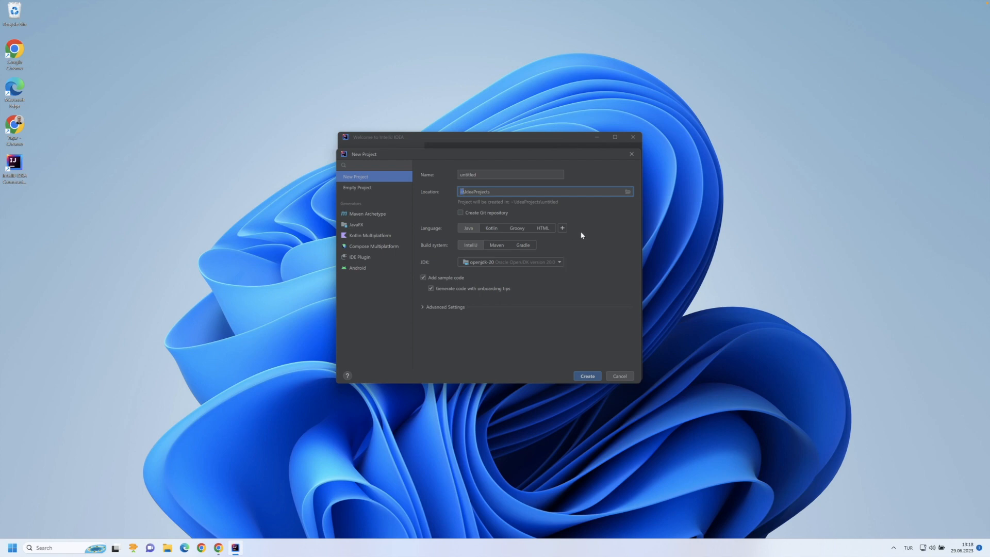
- Name the project HelloWorldAgain and create it with Java, the IntelliJ build system and sample code
{"action": "left_click", "coordinate": [499, 178]}
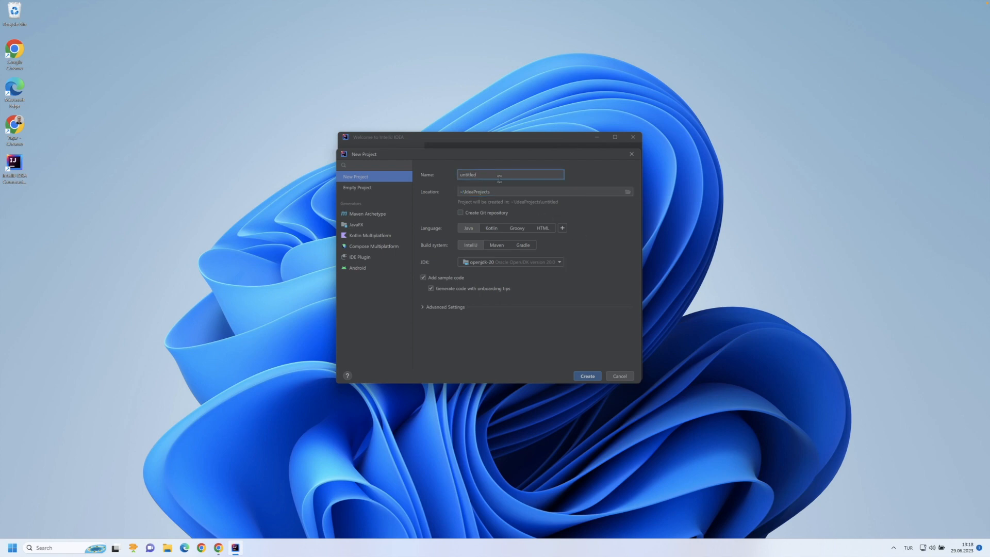
{"action": "key", "text": "BackSpace"}
{"action": "key", "text": "BackSpace"}
{"action": "key", "text": "BackSpace"}
{"action": "key", "text": "BackSpace"}
{"action": "key", "text": "BackSpace"}
{"action": "key", "text": "BackSpace"}
{"action": "key", "text": "BackSpace"}
{"action": "type", "text": "HelloWorld"}
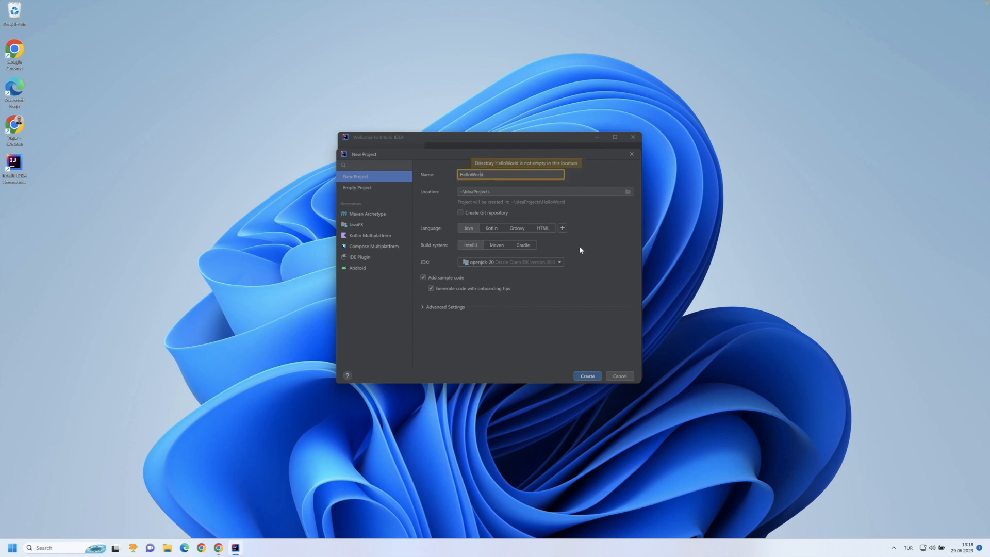
{"action": "type", "text": "Again"}
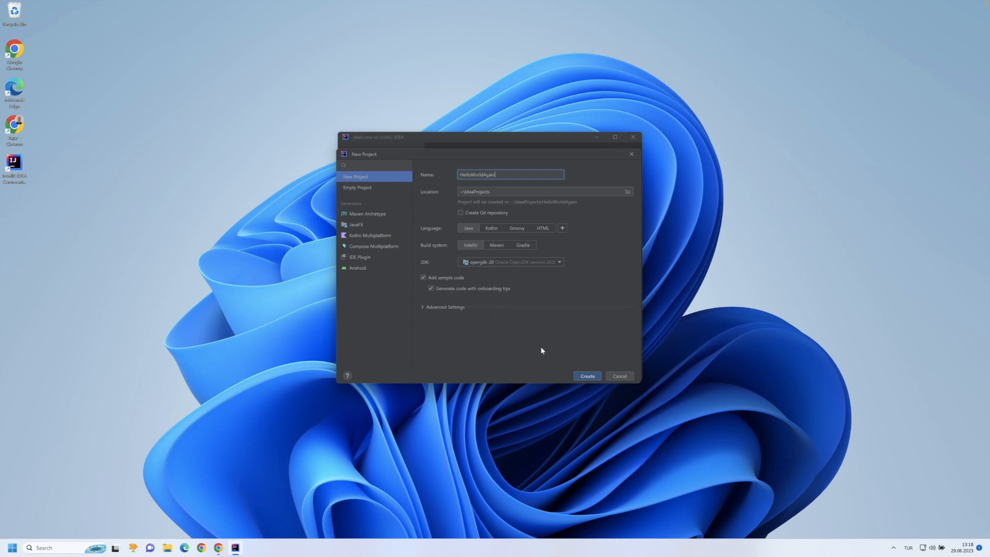
{"action": "left_click", "coordinate": [591, 377]}
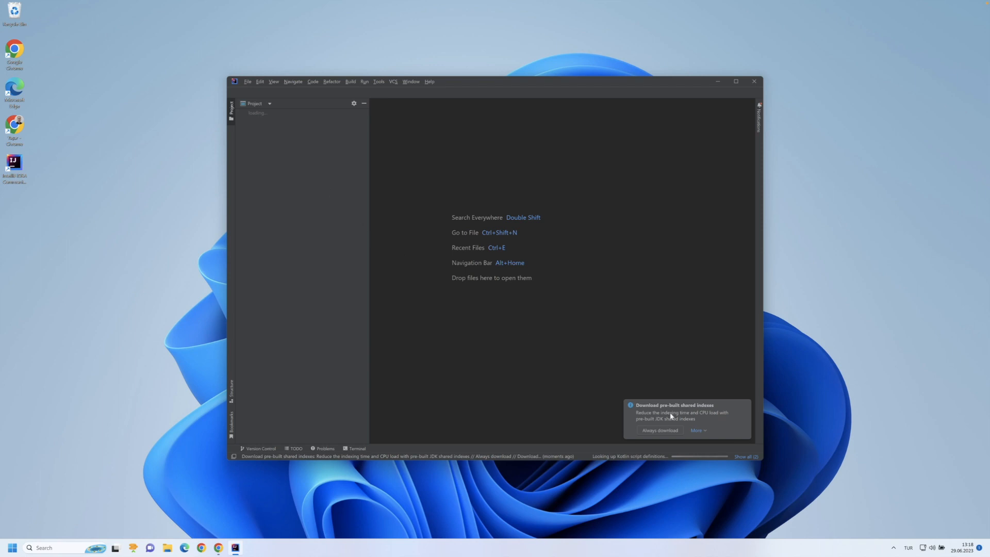
- Choose to always download the pre-built shared JDK indexes
{"action": "key", "text": "ctrl+alt+l"}
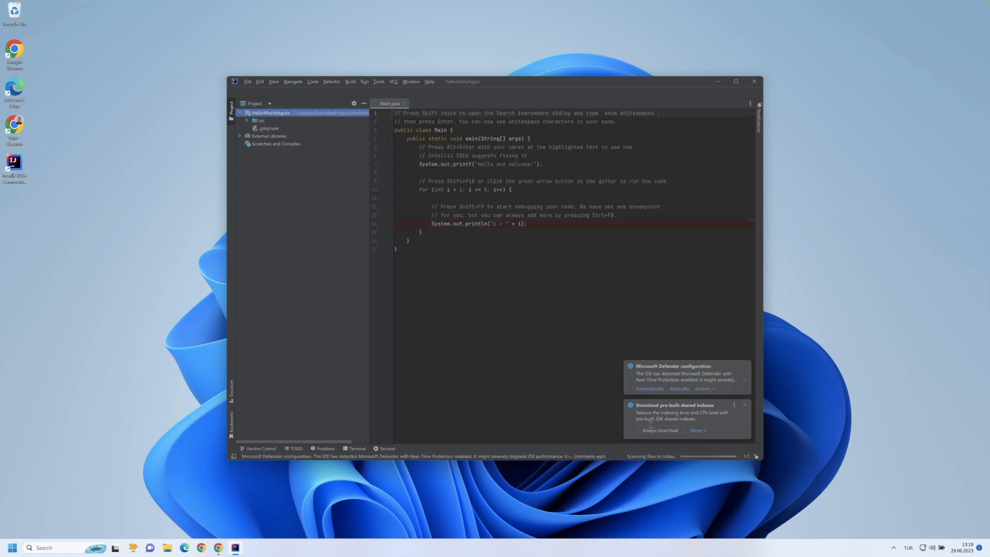
{"action": "left_click", "coordinate": [651, 425]}
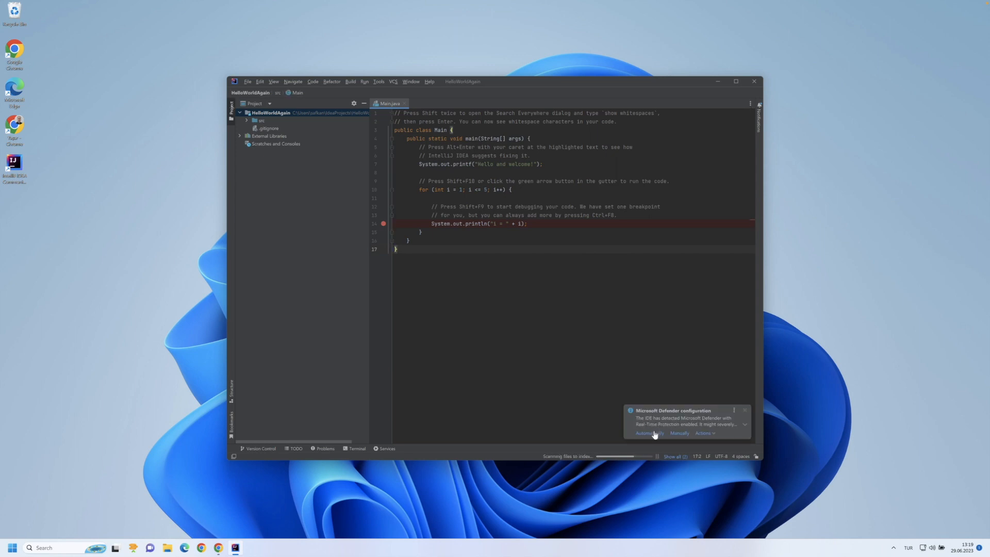
- Try to configure Microsoft Defender automatically, allowing elevator.exe to make changes, and remove the breakpoint on line 14 of Main.java
{"action": "left_click", "coordinate": [652, 434]}
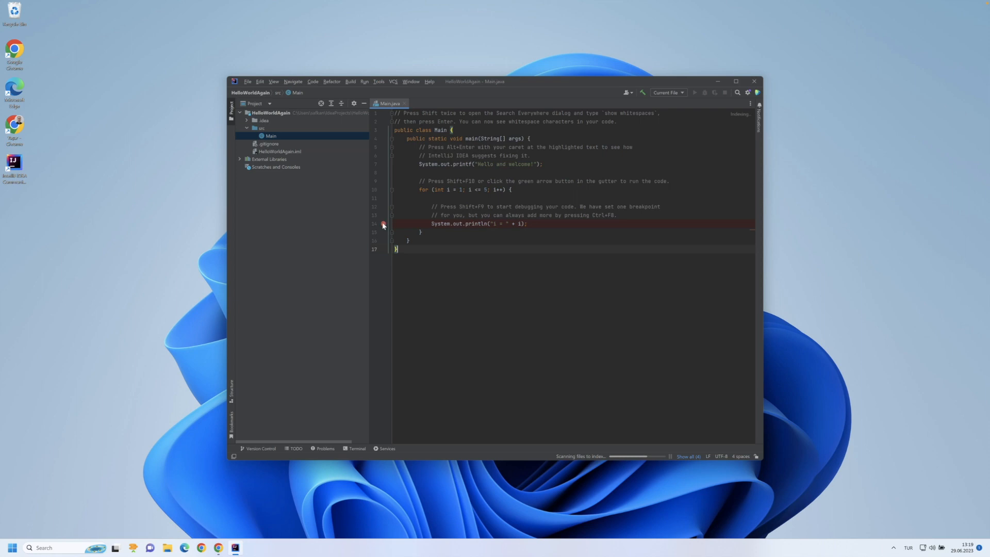
{"action": "left_click", "coordinate": [500, 234]}
{"action": "left_click", "coordinate": [482, 232]}
{"action": "left_click", "coordinate": [439, 170]}
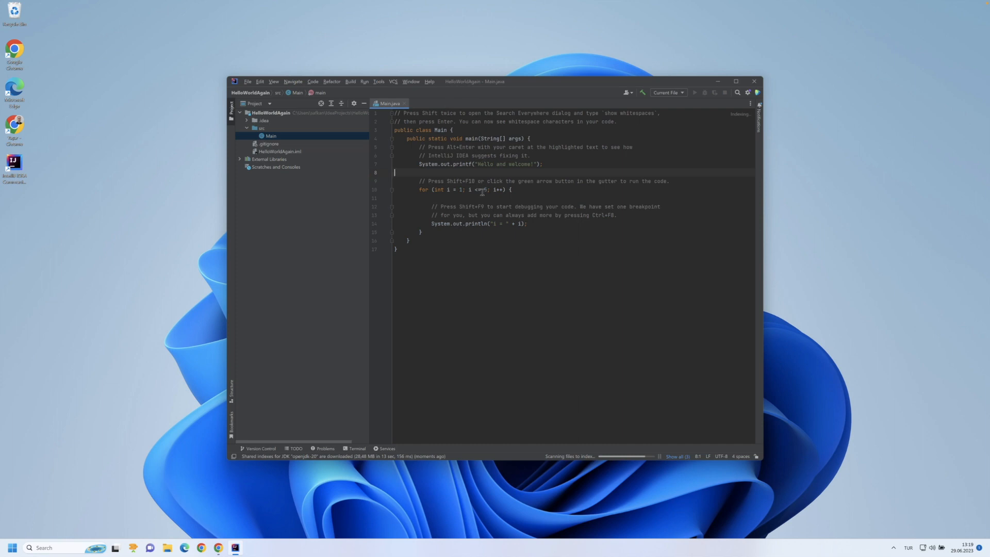
{"action": "left_click", "coordinate": [478, 215]}
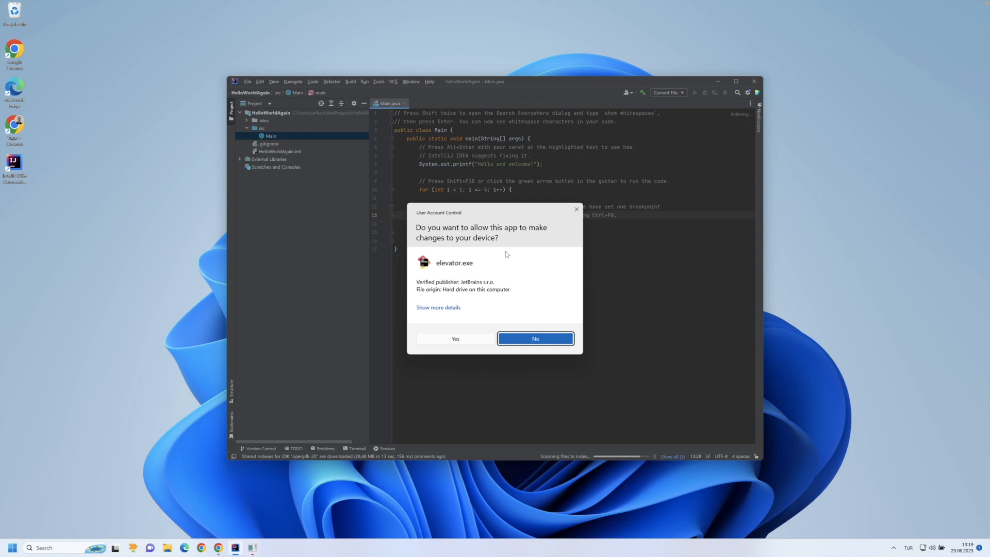
{"action": "left_click", "coordinate": [455, 339]}
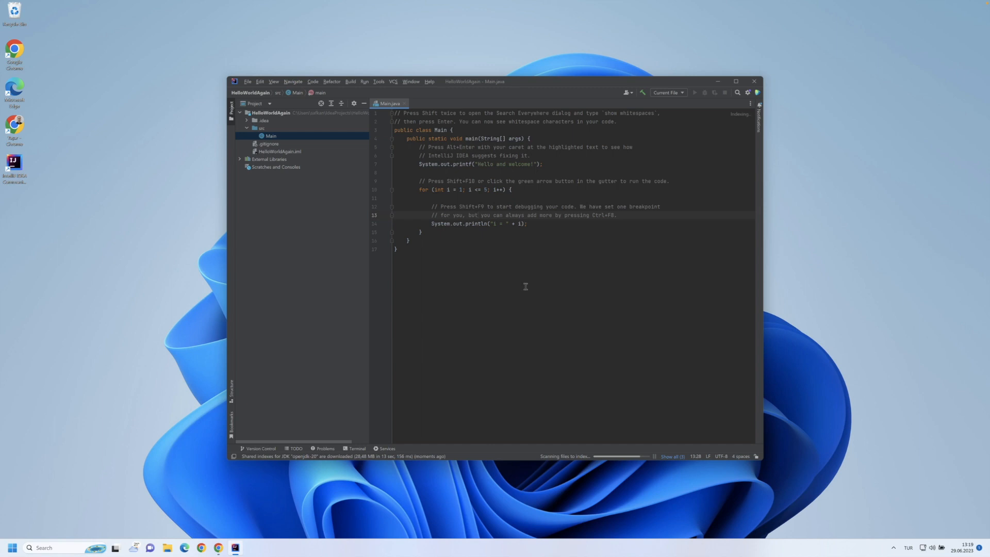
{"action": "left_click", "coordinate": [423, 172]}
{"action": "left_click", "coordinate": [364, 82]}
{"action": "left_click", "coordinate": [391, 116]}
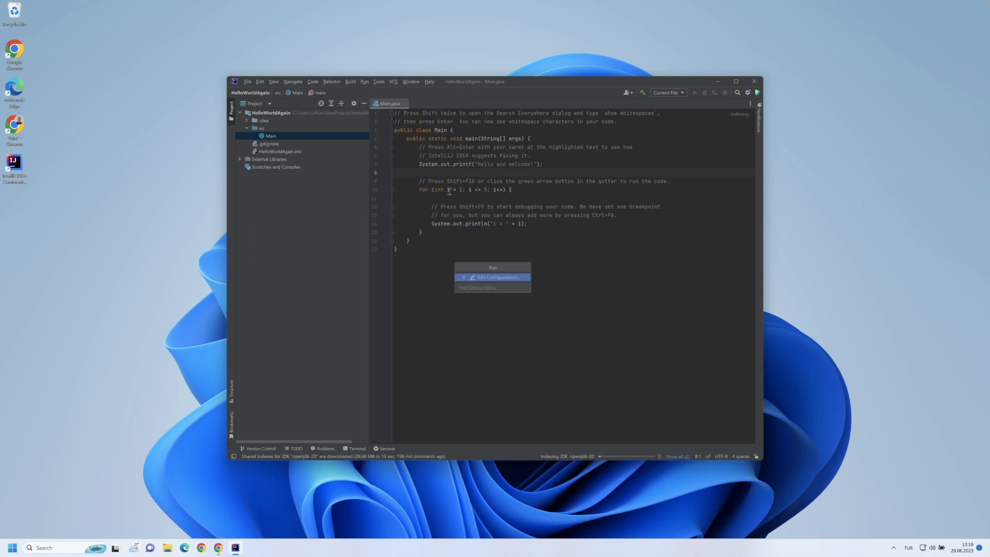
{"action": "left_click", "coordinate": [560, 249]}
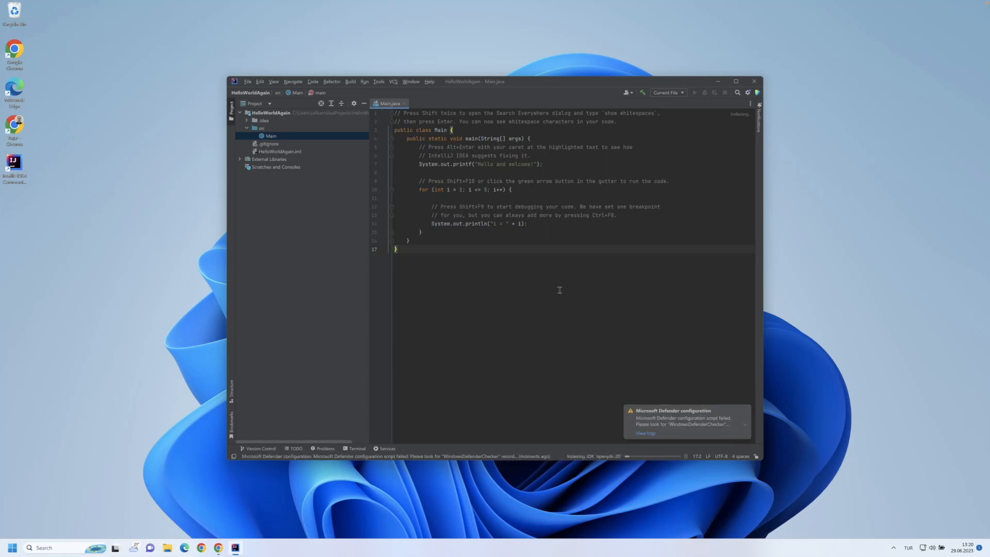
- Dismiss the Microsoft Defender configuration notification and build the HelloWorldAgain project
{"action": "mouse_move", "coordinate": [677, 407]}
{"action": "left_click", "coordinate": [745, 412]}
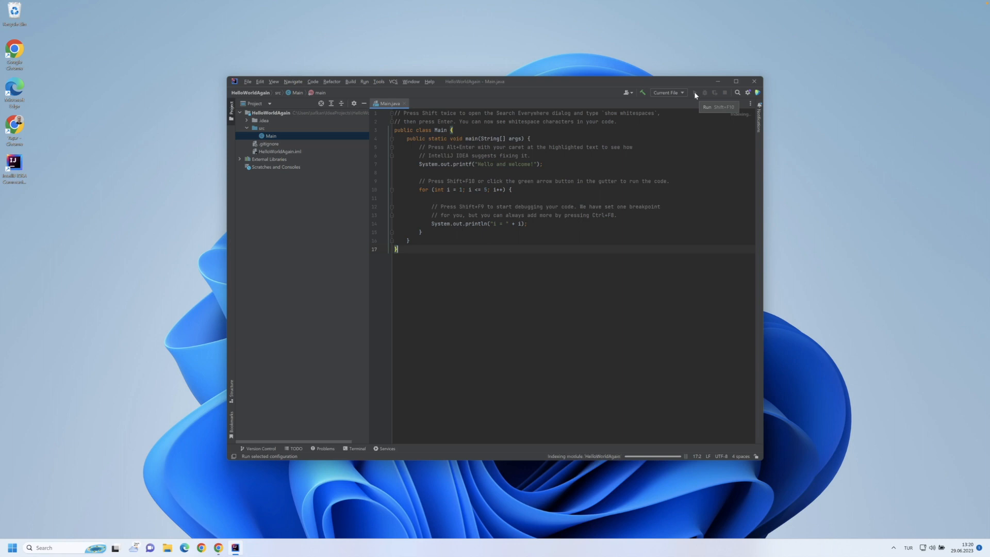
{"action": "left_click", "coordinate": [510, 224]}
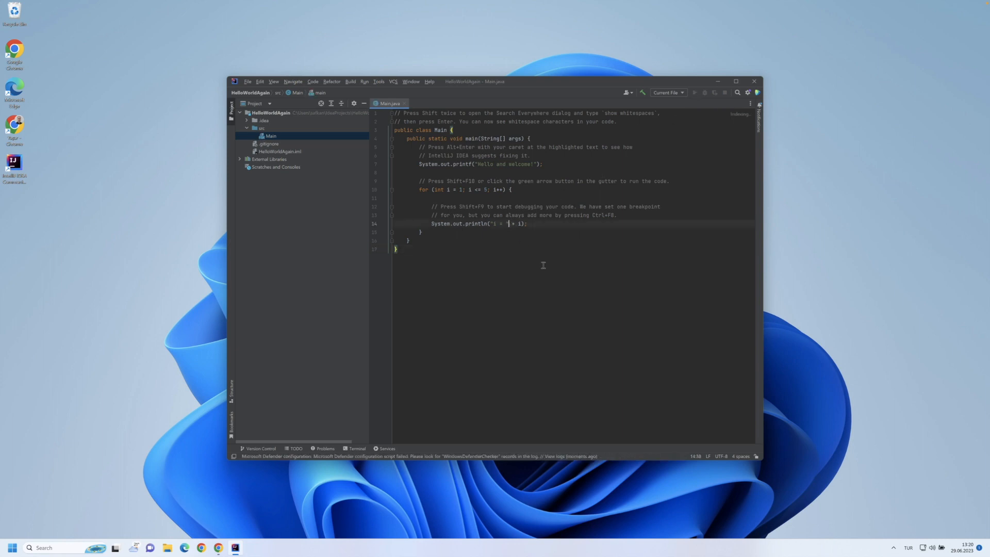
{"action": "left_click", "coordinate": [480, 240]}
{"action": "left_click", "coordinate": [350, 82]}
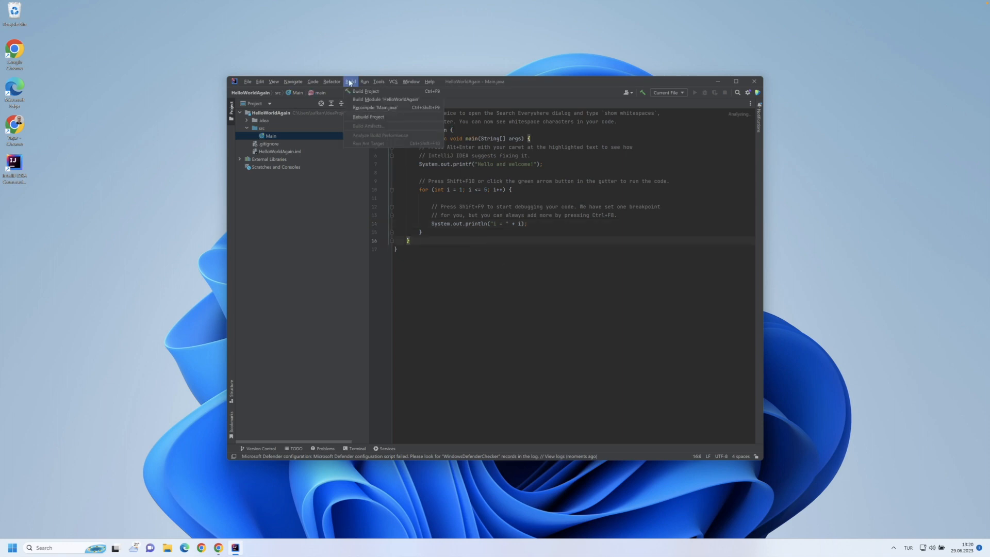
{"action": "left_click", "coordinate": [380, 92]}
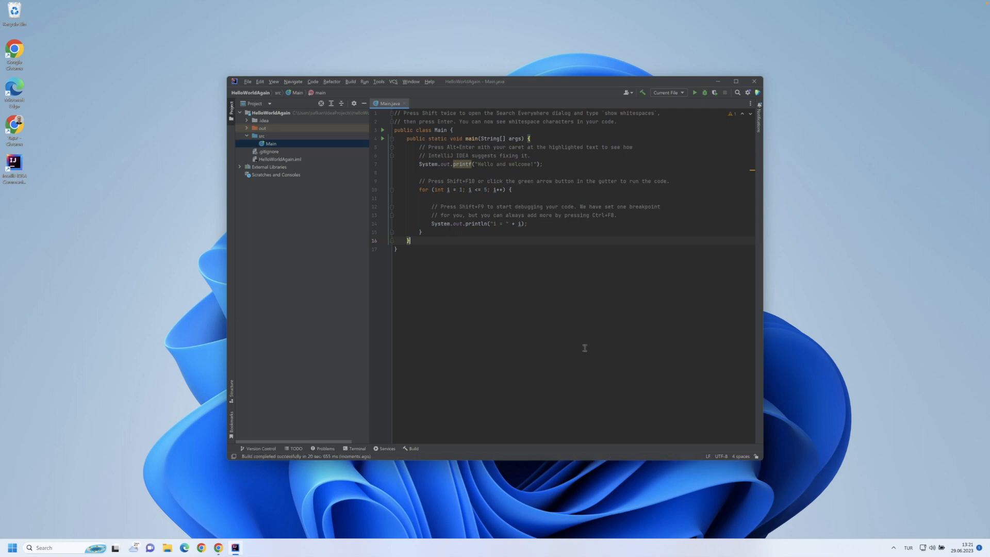
- Run the main method of the Main class from its declaration in Main.java
{"action": "left_click", "coordinate": [464, 224]}
{"action": "left_click", "coordinate": [562, 215]}
{"action": "left_click", "coordinate": [478, 189]}
{"action": "left_click", "coordinate": [383, 143]}
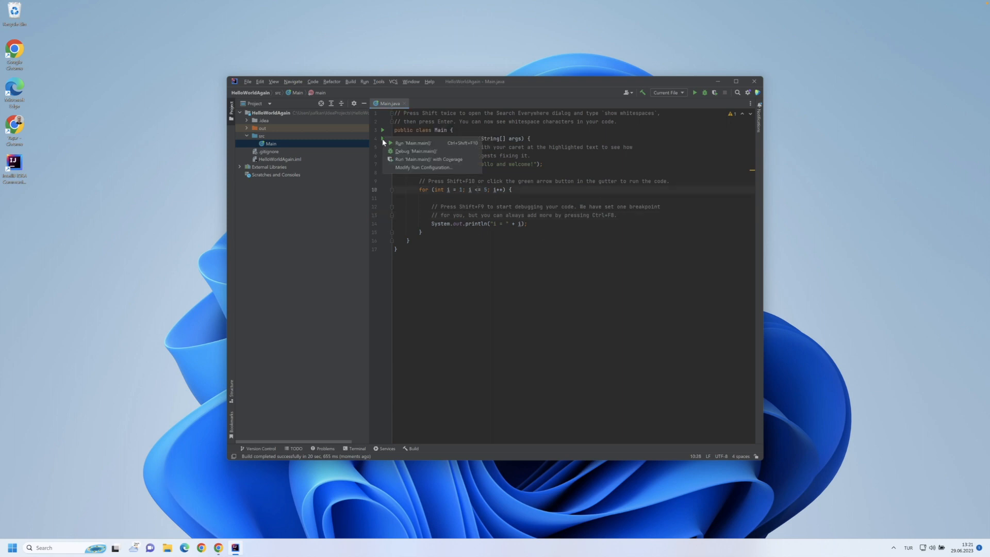
{"action": "left_click", "coordinate": [425, 141]}
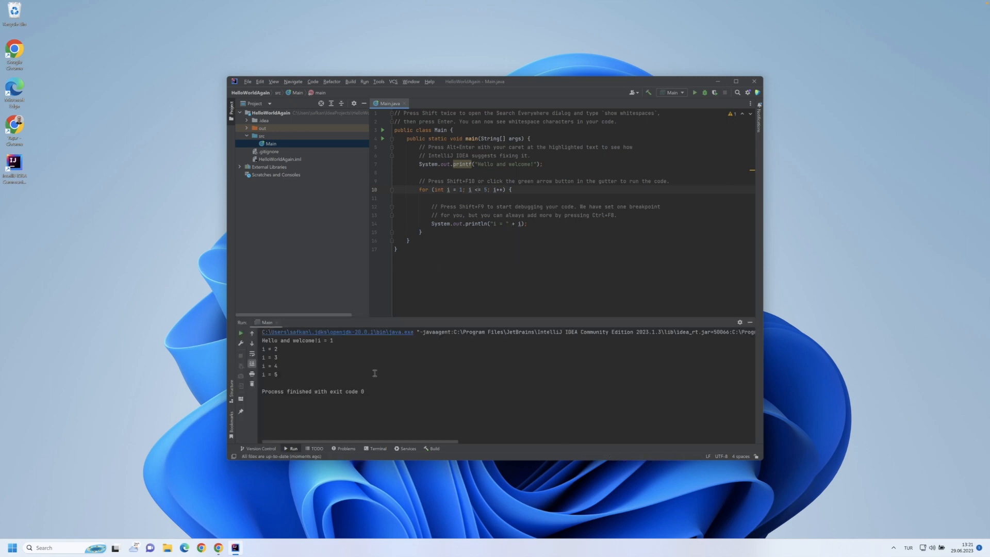
- Examine the program's printed output in the run console and compare it with the for loop in Main.java
{"action": "left_click", "coordinate": [298, 353]}
{"action": "left_click_drag", "start_coordinate": [262, 340], "coordinate": [322, 376]}
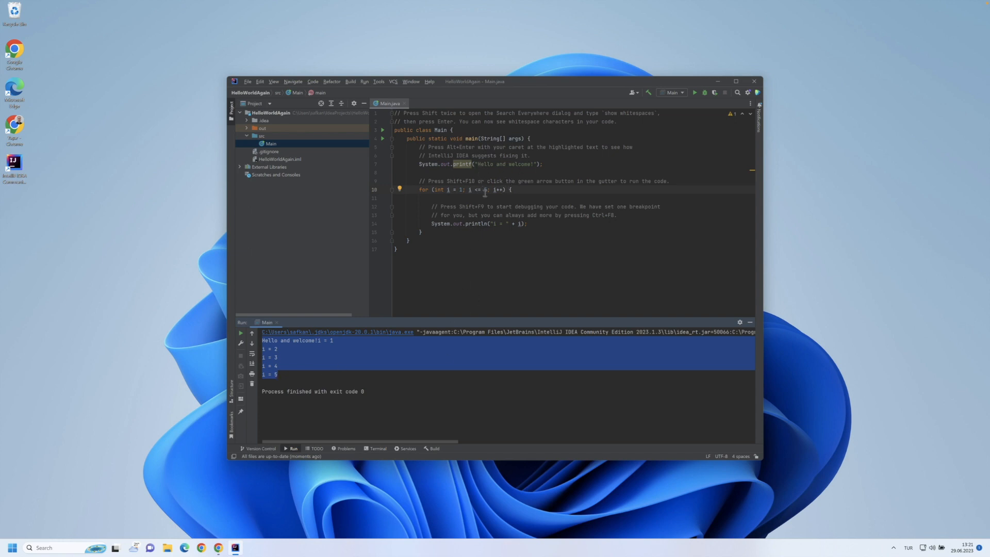
{"action": "left_click", "coordinate": [479, 197]}
{"action": "left_click", "coordinate": [403, 374]}
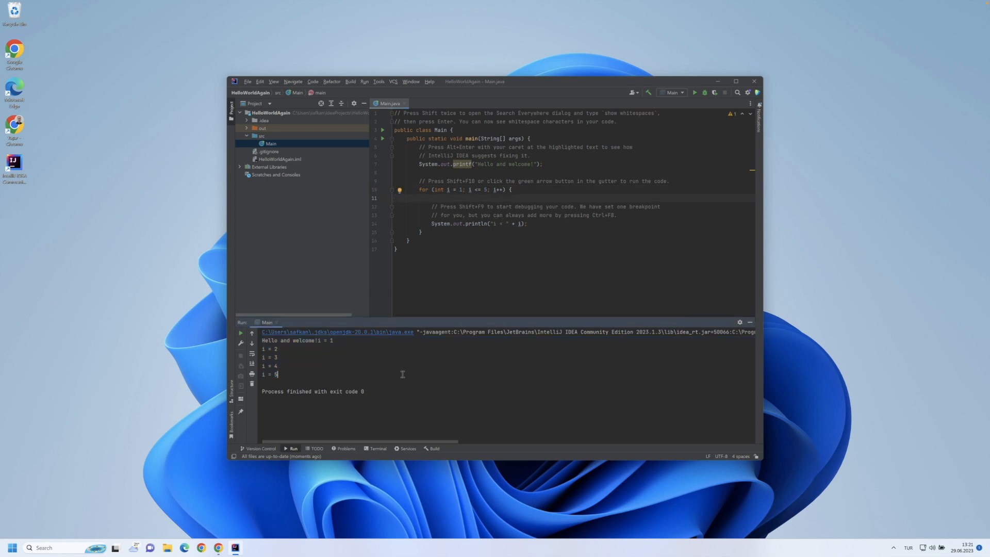